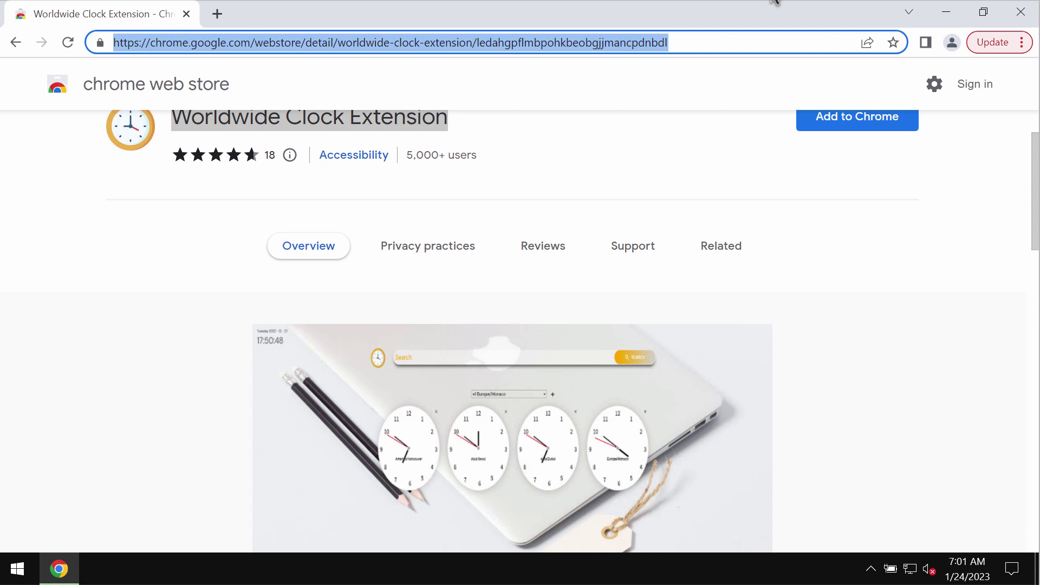
# Read the Worldwide Clock Extension's store page, expanding the full overview and examining the additional information and policy links.
pyautogui.scroll(2, 639, 222)
pyautogui.click(569, 194)
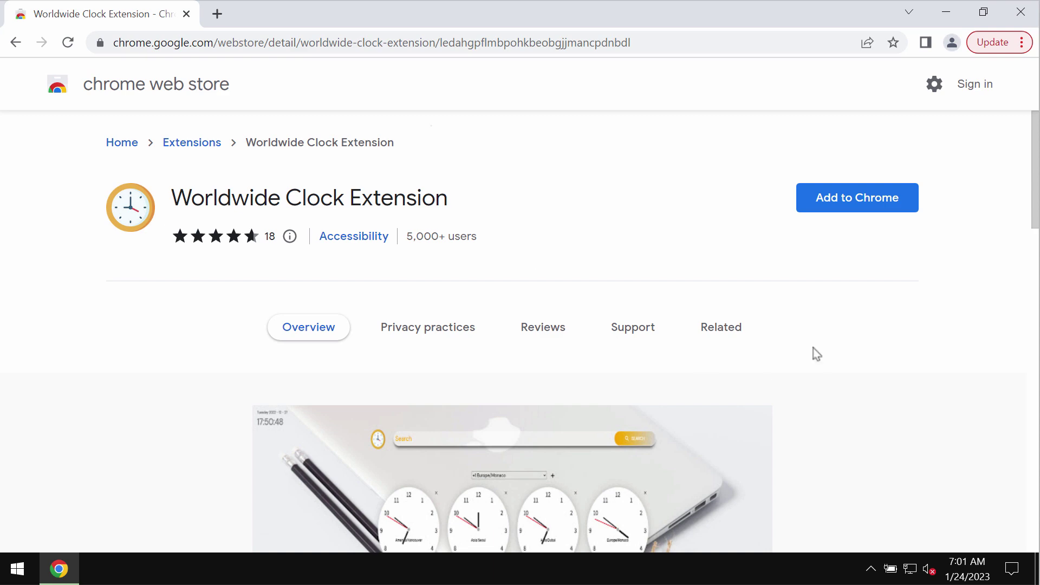
pyautogui.scroll(-15, 818, 353)
pyautogui.scroll(10, 816, 354)
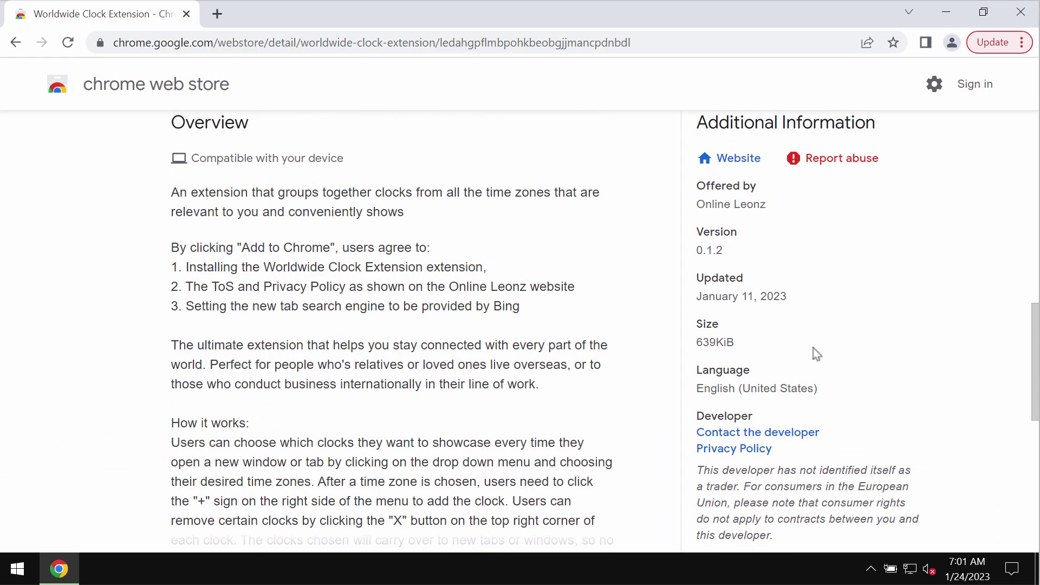
pyautogui.scroll(-8, 816, 353)
pyautogui.scroll(13, 388, 406)
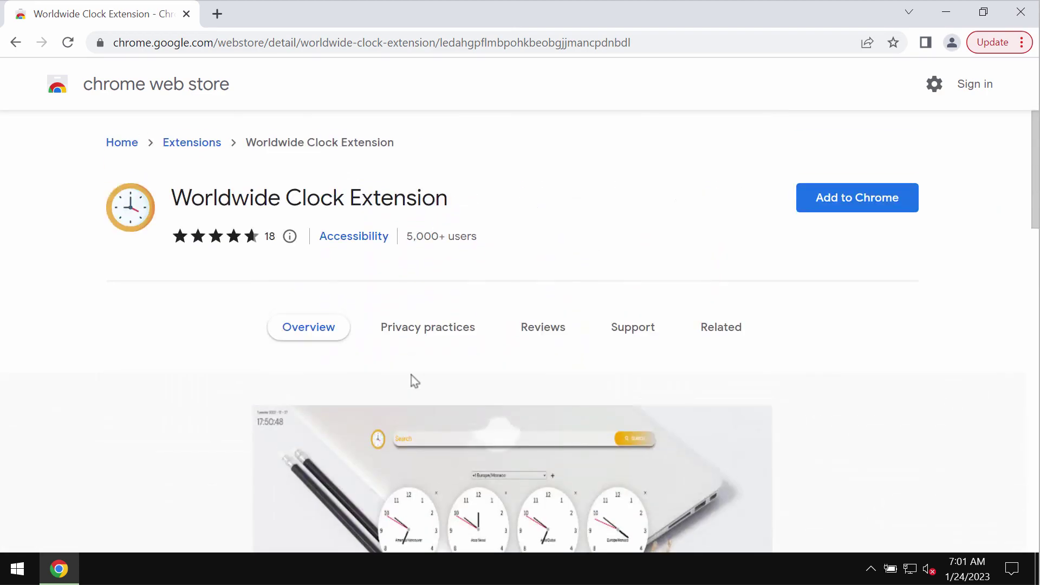
pyautogui.scroll(-4, 413, 379)
pyautogui.scroll(-3, 416, 386)
pyautogui.click(243, 504)
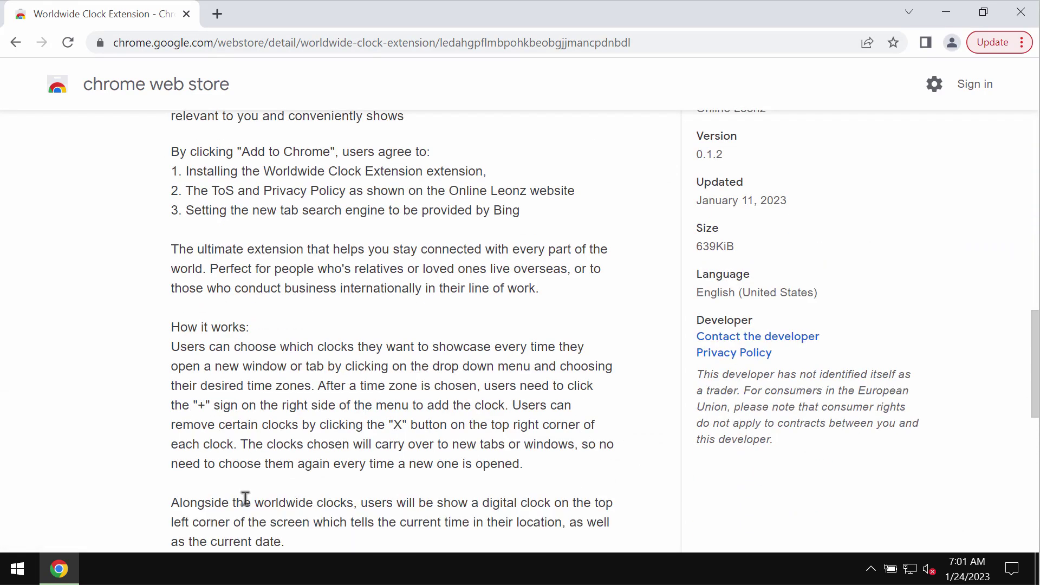
pyautogui.scroll(-4, 363, 474)
pyautogui.scroll(1, 380, 455)
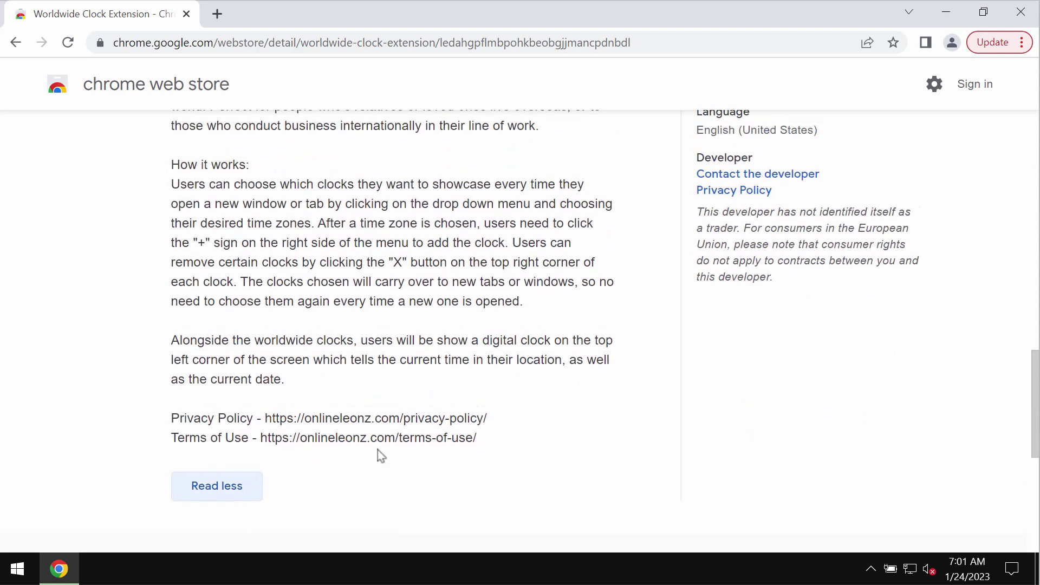
pyautogui.scroll(10, 266, 367)
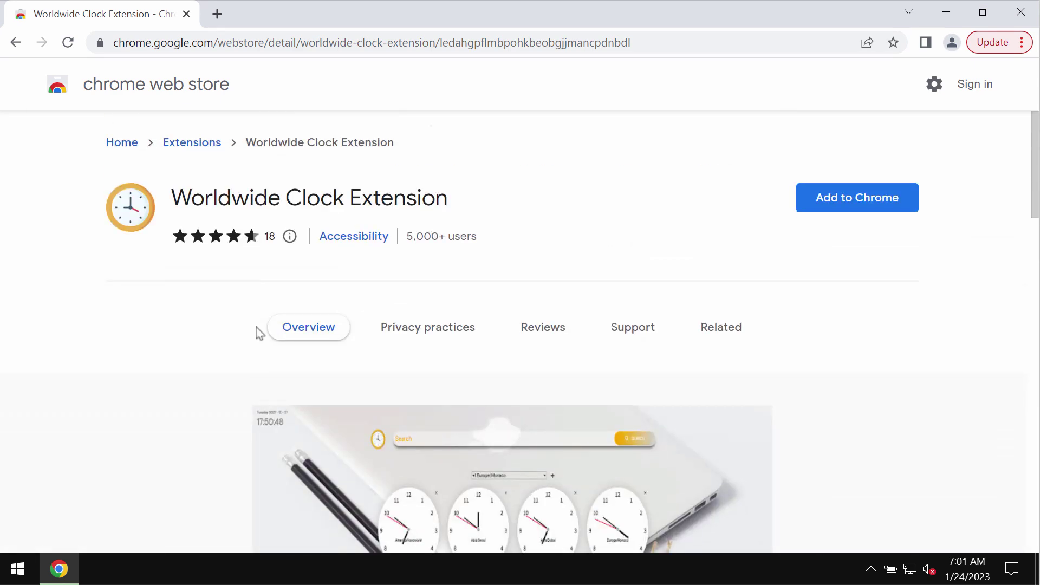
pyautogui.scroll(-4, 309, 330)
pyautogui.scroll(4, 311, 322)
# Add the Worldwide Clock Extension to Chrome and accept its requested permissions.
pyautogui.moveTo(461, 206); pyautogui.dragTo(215, 199)
pyautogui.click(404, 115)
pyautogui.click(808, 200)
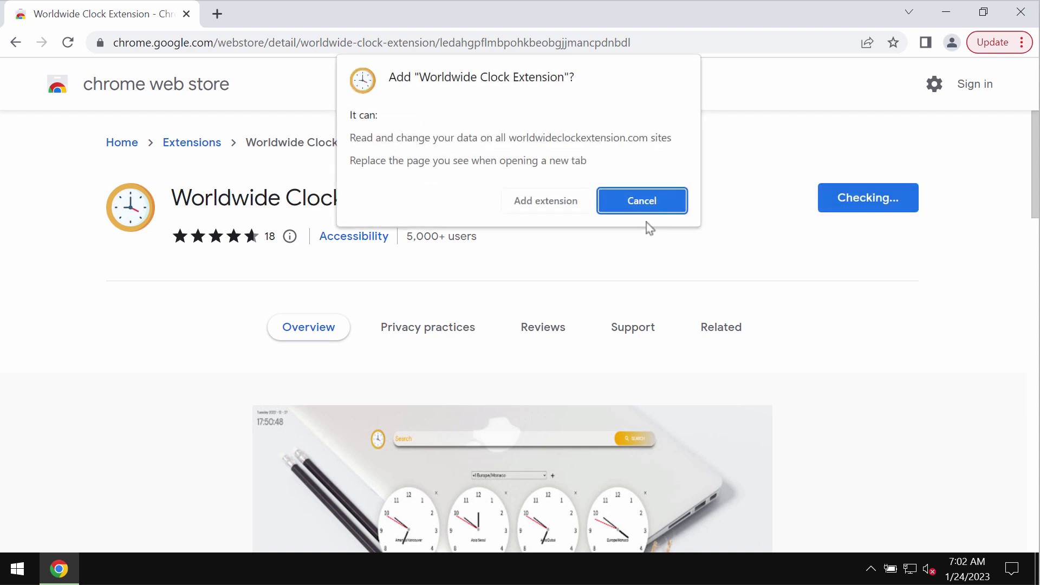
pyautogui.click(570, 210)
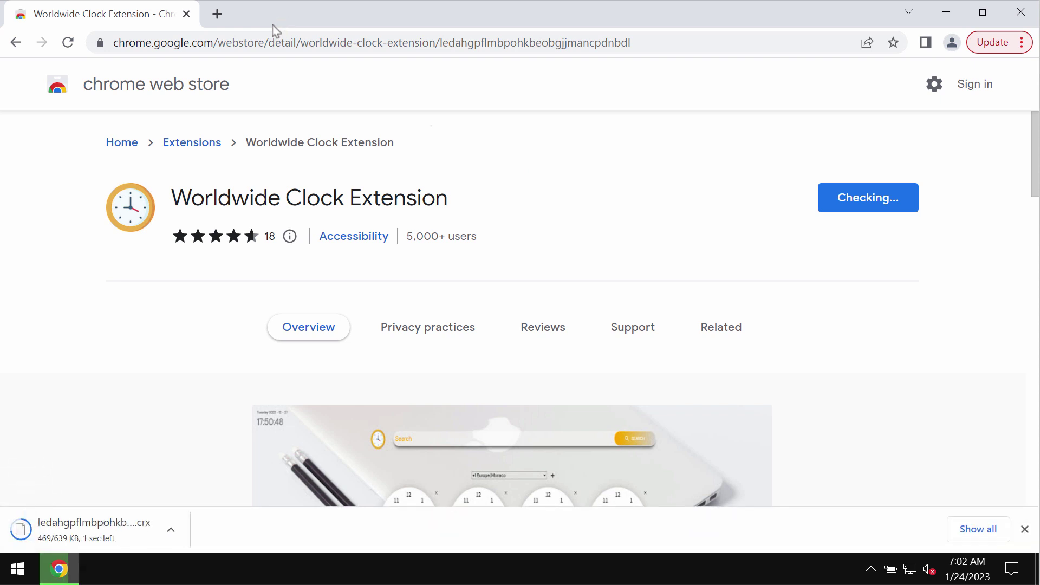
# Turn off the Worldwide Clock Extension on the browser's extension management page and remove it from Chrome.
pyautogui.click(1009, 46)
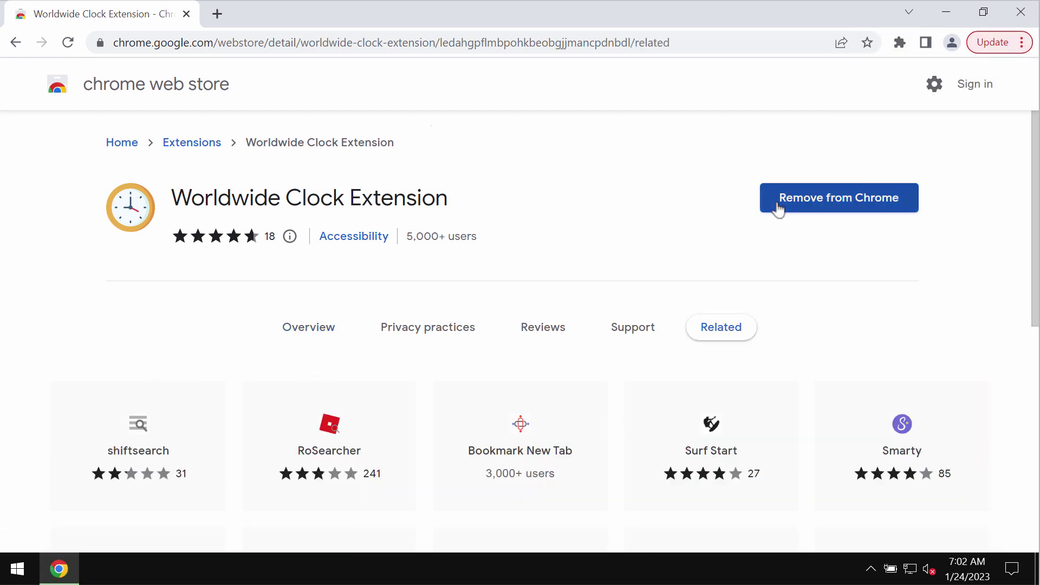
pyautogui.click(1008, 42)
pyautogui.moveTo(925, 300)
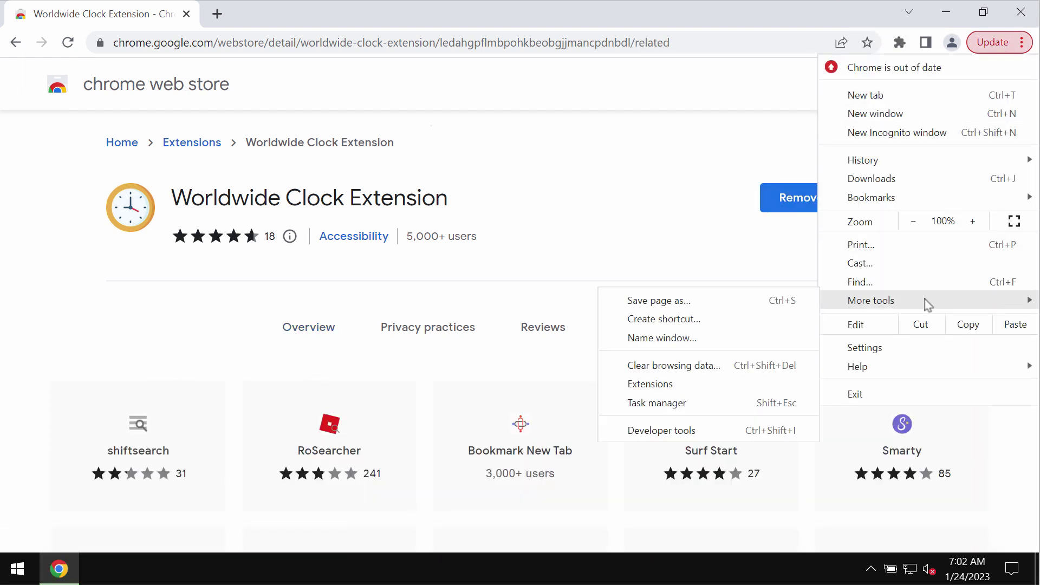
pyautogui.click(662, 388)
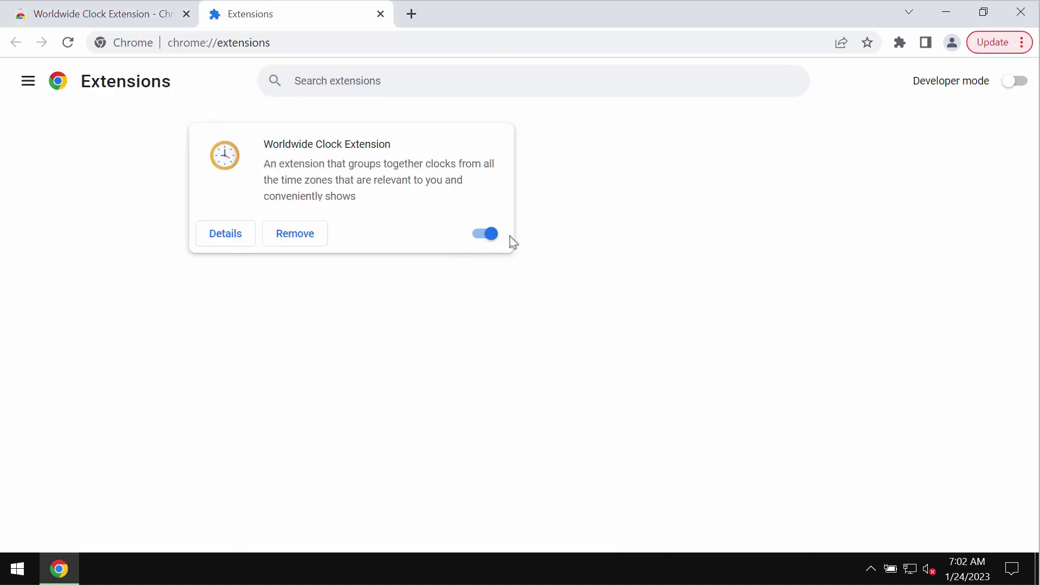
pyautogui.click(479, 235)
pyautogui.click(294, 234)
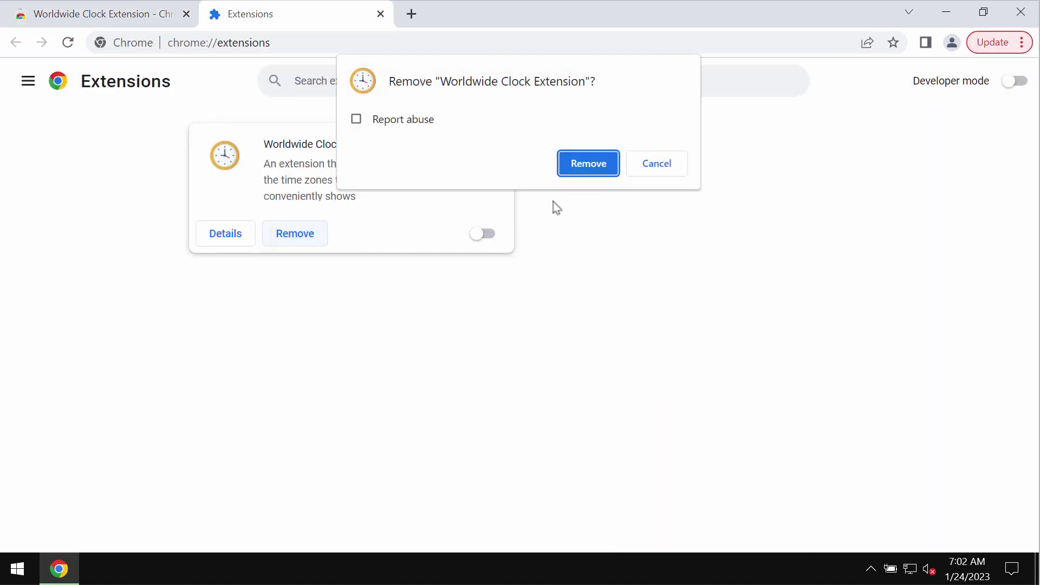
pyautogui.click(573, 171)
# Load the combocleaner.com website in the current tab and minimize the browser window.
pyautogui.click(454, 39)
pyautogui.write('c')
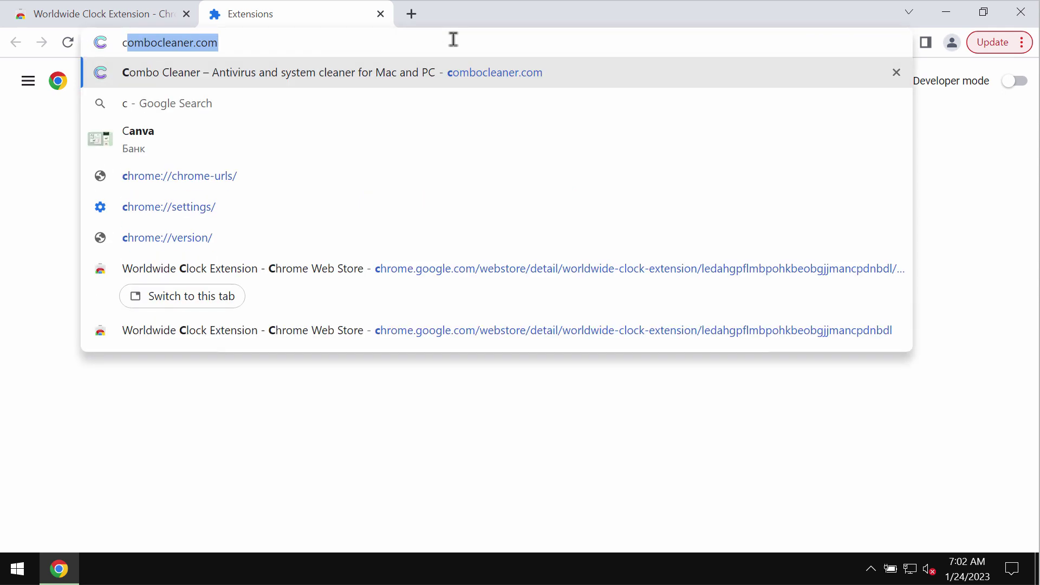
pyautogui.click(494, 76)
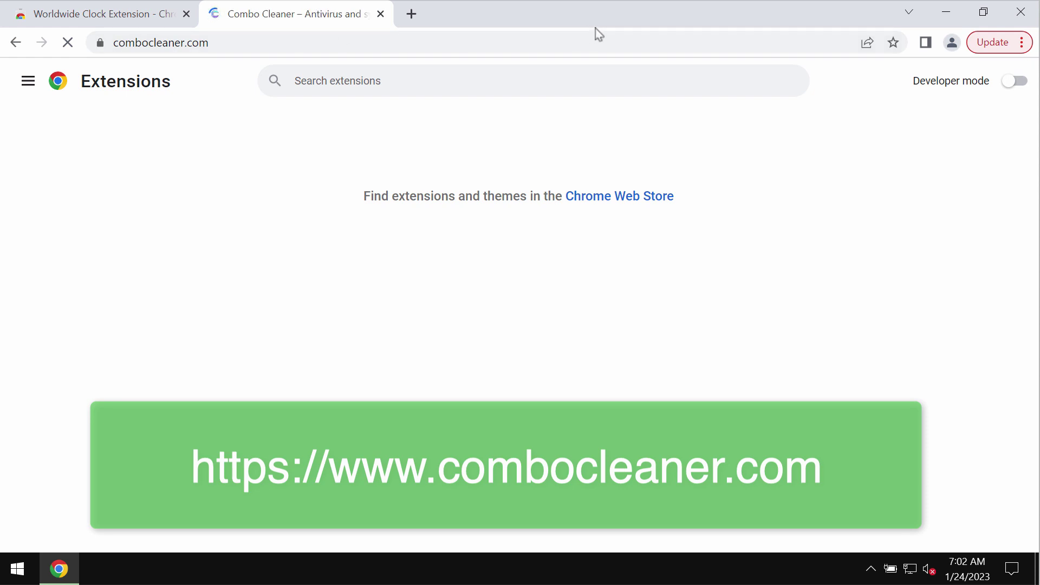
pyautogui.click(945, 17)
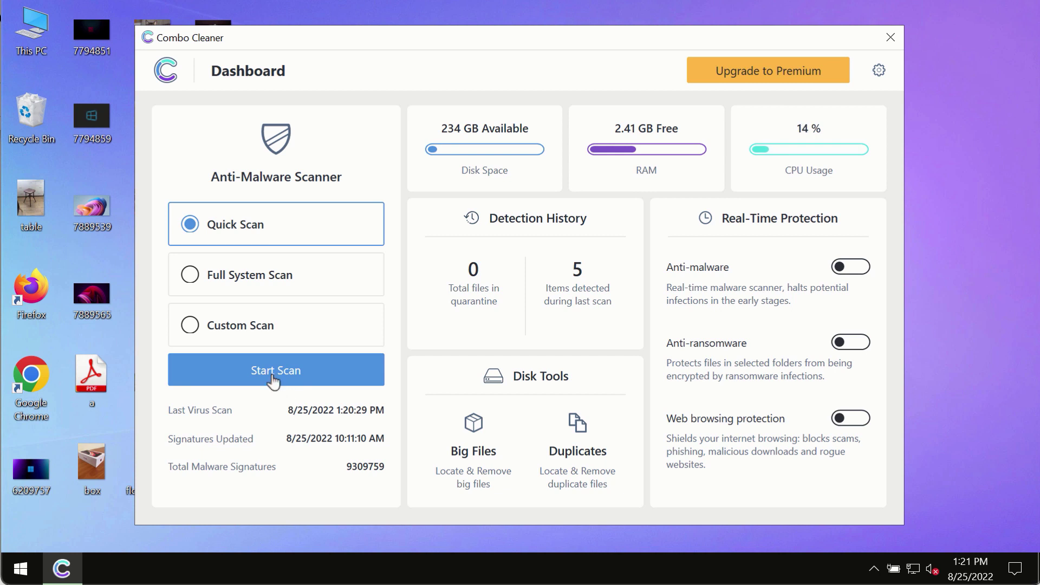
# Start a Quick Scan in Combo Cleaner, check the dashboard while it runs, and return to the scan progress.
pyautogui.click(300, 376)
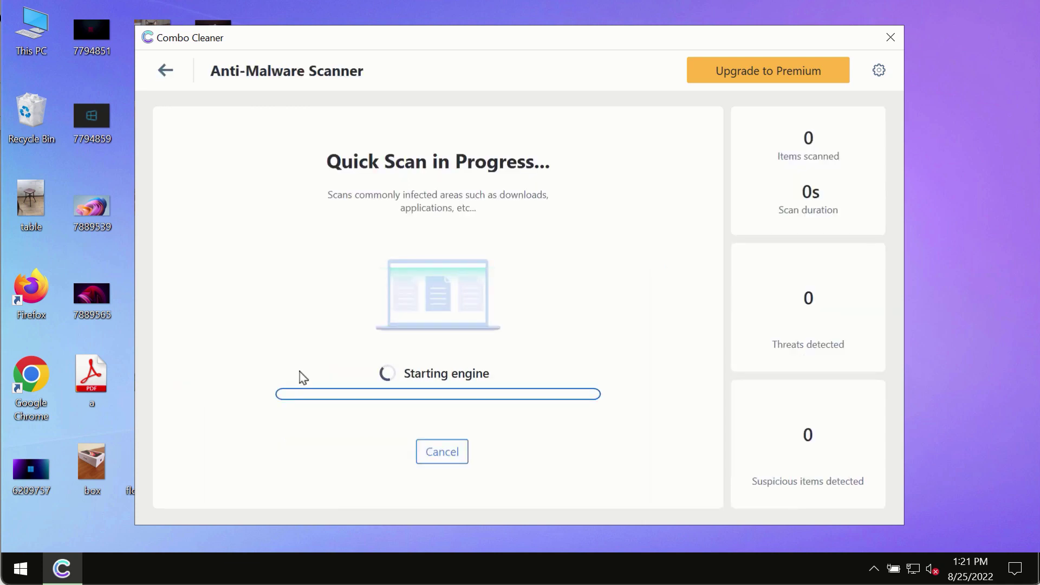
pyautogui.click(165, 70)
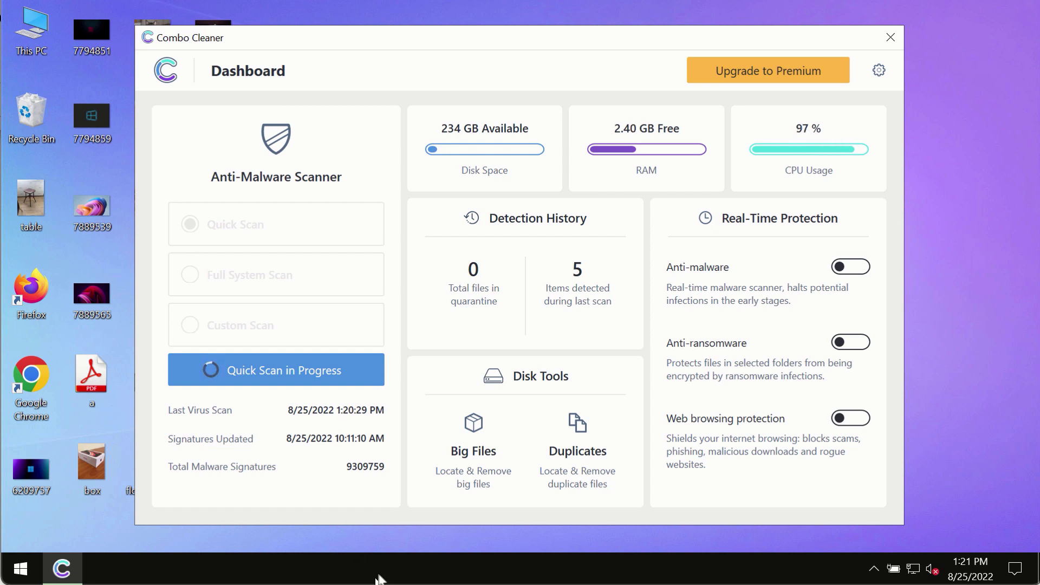
pyautogui.click(290, 367)
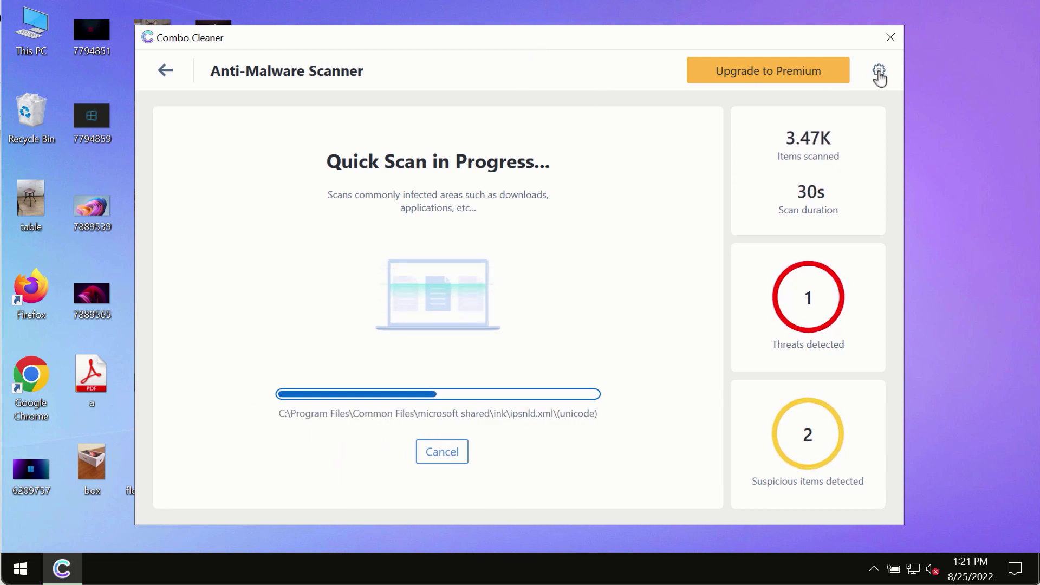
# Review the general and Anti-Ransomware settings, and go back to the running Quick Scan.
pyautogui.click(879, 73)
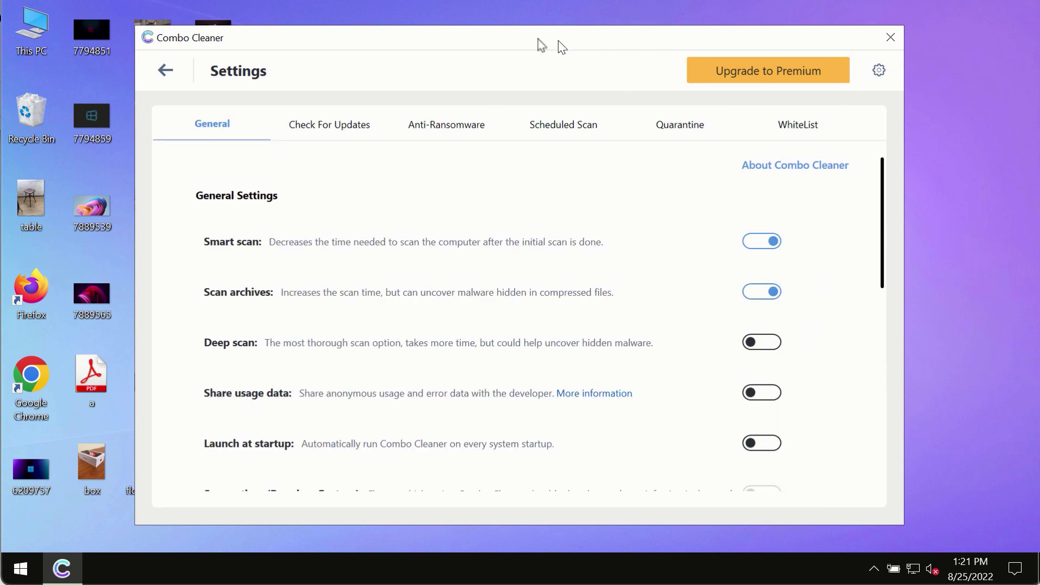
pyautogui.click(434, 130)
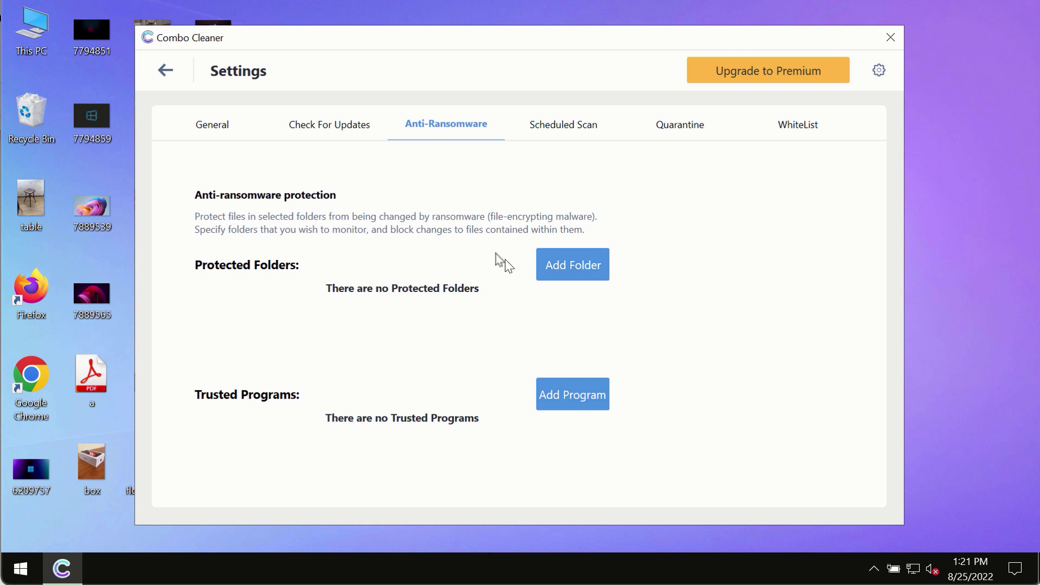
pyautogui.click(167, 79)
pyautogui.click(320, 366)
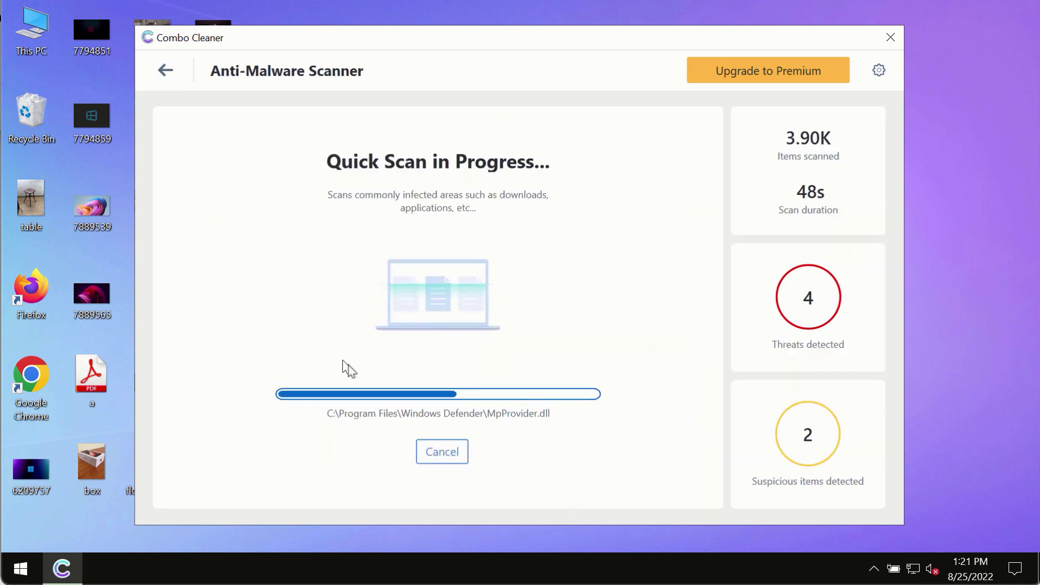